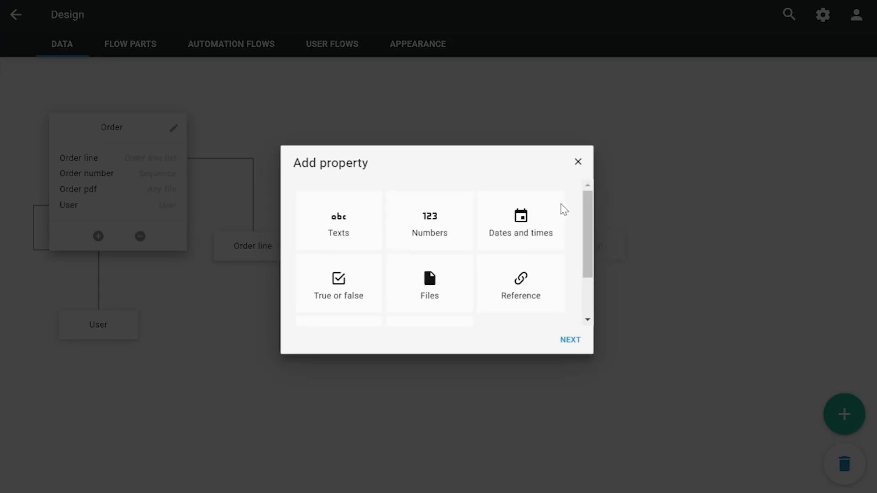
Step: Add a Number property with 2 decimals named "Total price" to the Order data item
{"action": "left_click", "coordinate": [396, 229]}
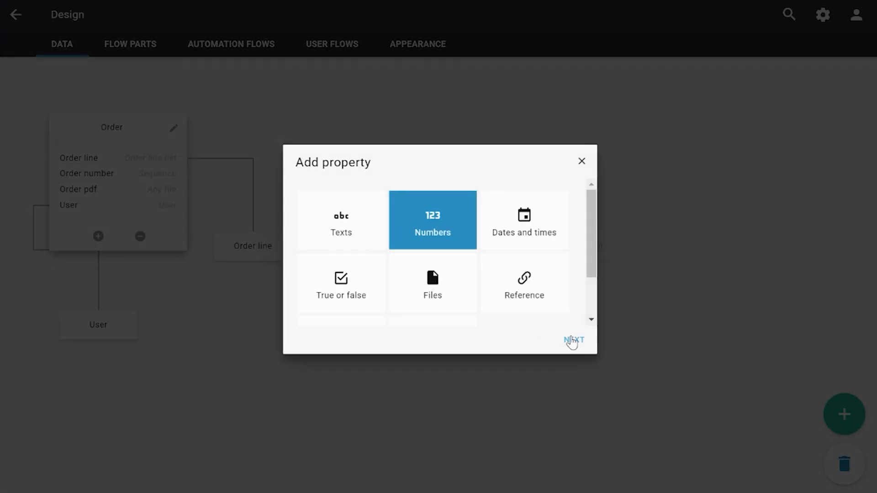
{"action": "left_click", "coordinate": [571, 341]}
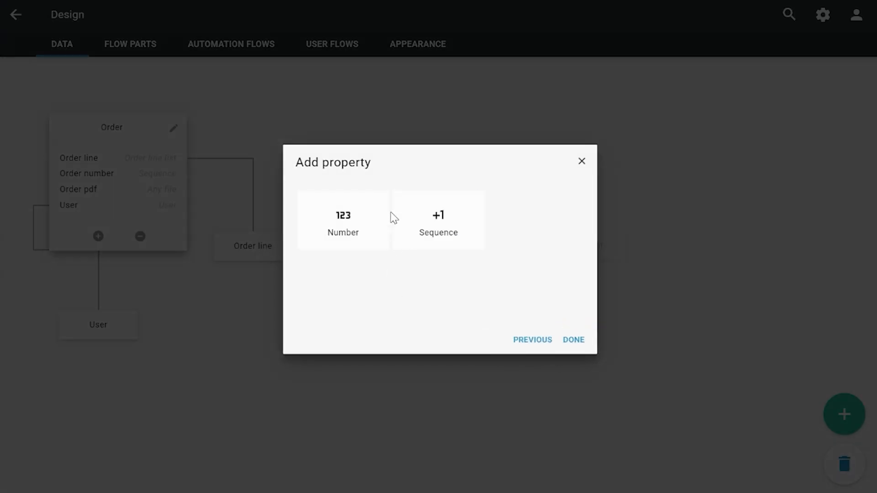
{"action": "left_click", "coordinate": [331, 215]}
{"action": "left_click", "coordinate": [577, 342]}
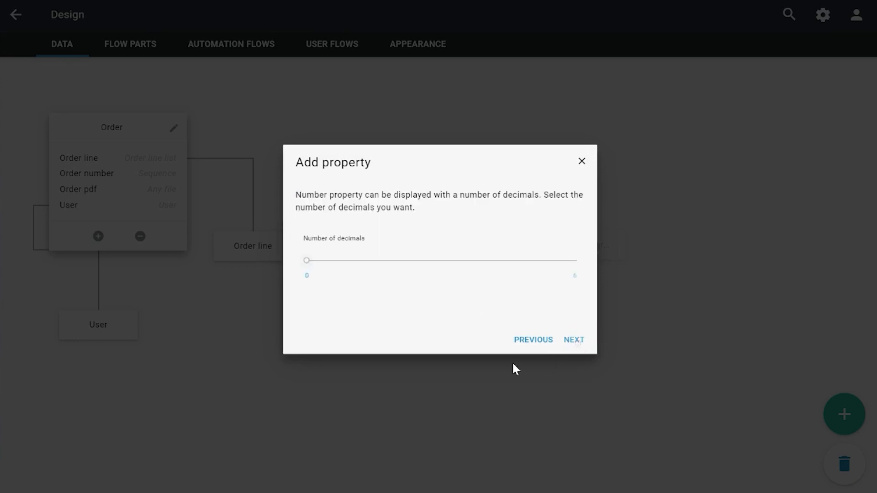
{"action": "left_click", "coordinate": [380, 262]}
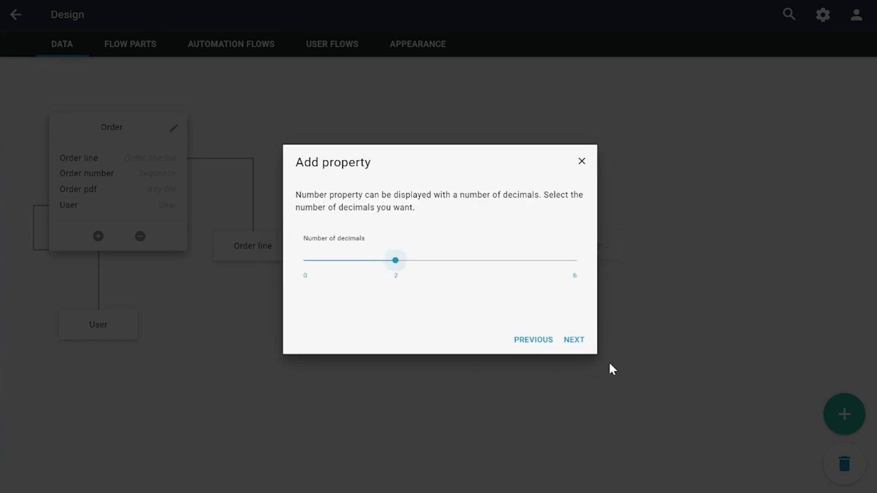
{"action": "left_click", "coordinate": [576, 343]}
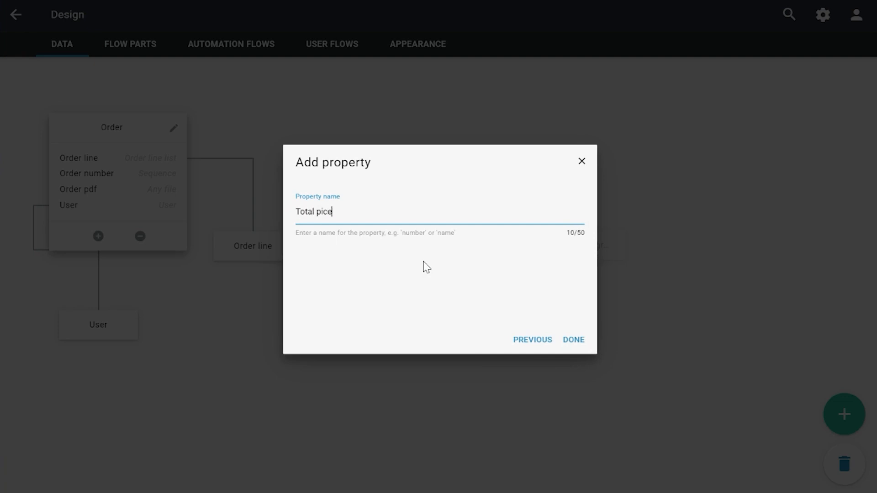
{"action": "left_click", "coordinate": [575, 343]}
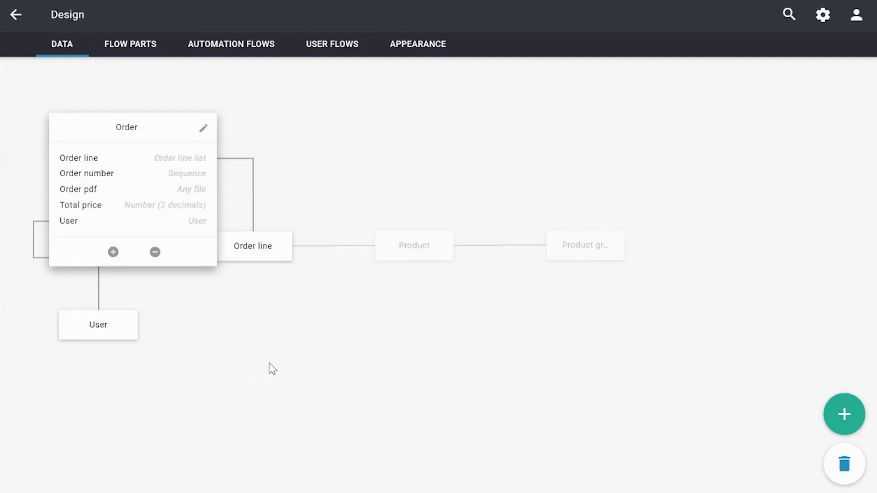
{"action": "left_click", "coordinate": [273, 369]}
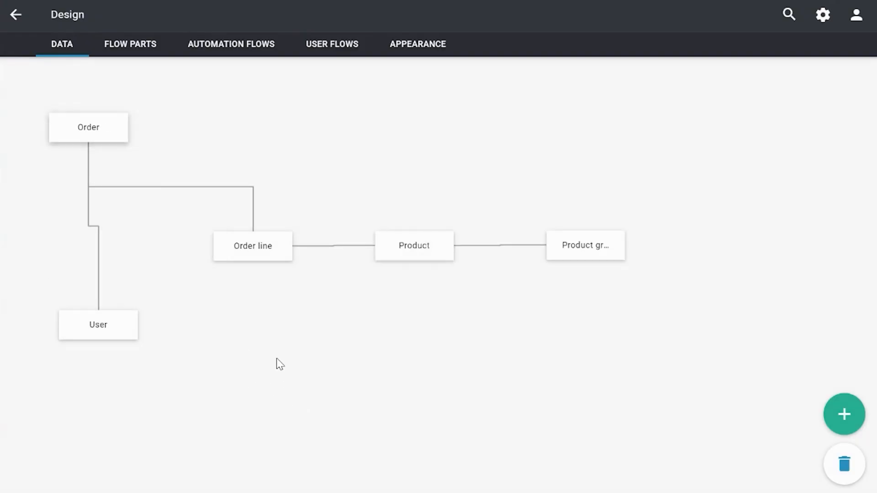
Step: Open the "new order" flow part for editing
{"action": "left_click", "coordinate": [144, 46]}
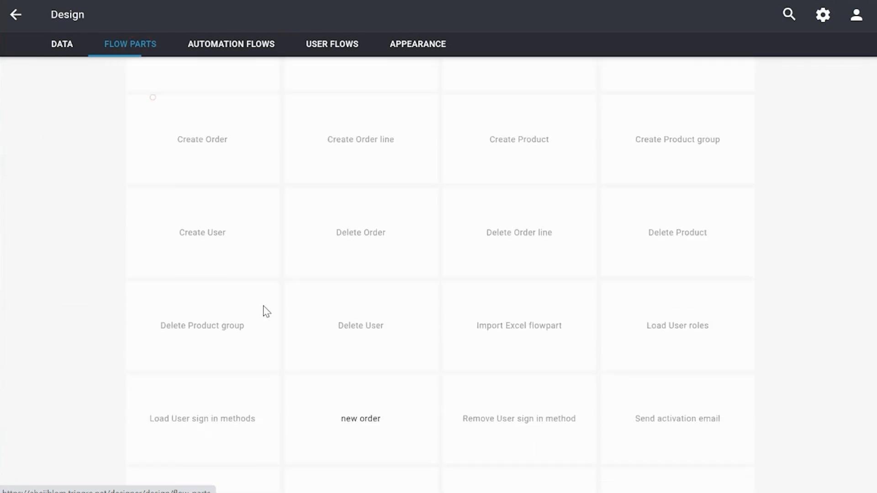
{"action": "left_click", "coordinate": [373, 371]}
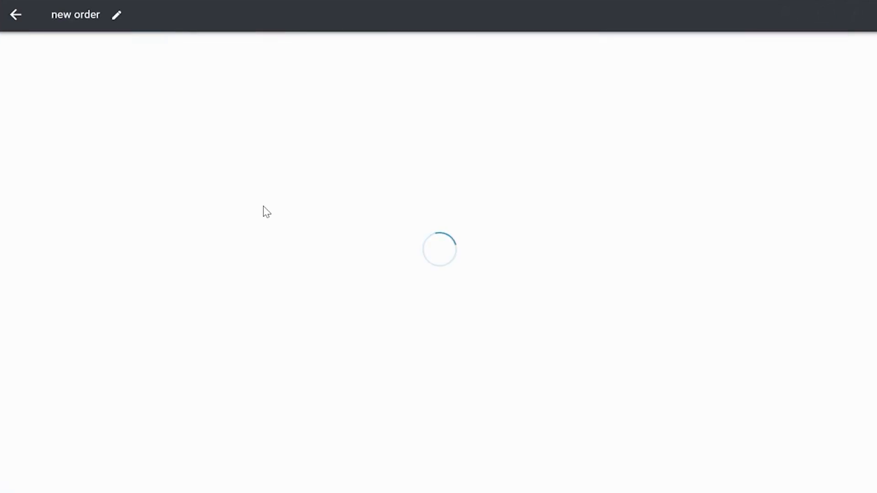
{"action": "mouse_move", "coordinate": [431, 287]}
{"action": "left_mouse_down"}
{"action": "mouse_move", "coordinate": [413, 274]}
{"action": "mouse_move", "coordinate": [419, 284]}
{"action": "left_mouse_up"}
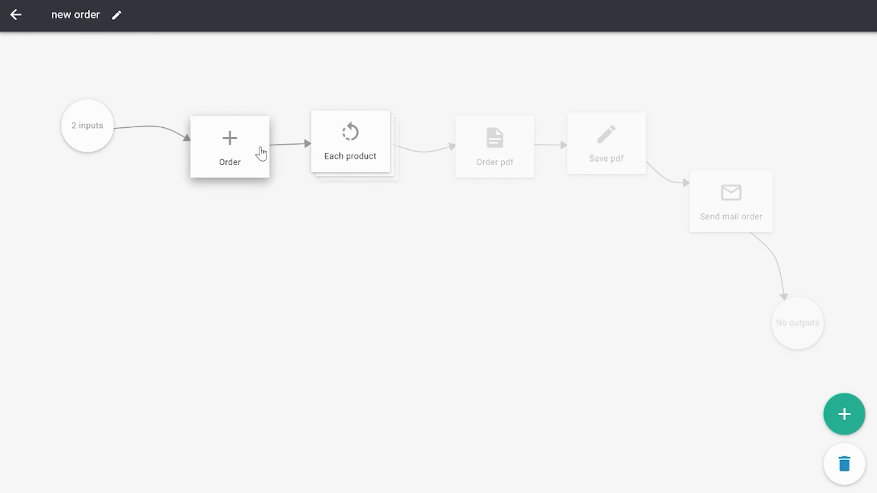
Step: Move the Order and Each product steps down and delete the connection between Each product and Order pdf
{"action": "left_click_drag", "start_coordinate": [256, 152], "coordinate": [159, 272]}
{"action": "left_click_drag", "start_coordinate": [321, 164], "coordinate": [230, 273]}
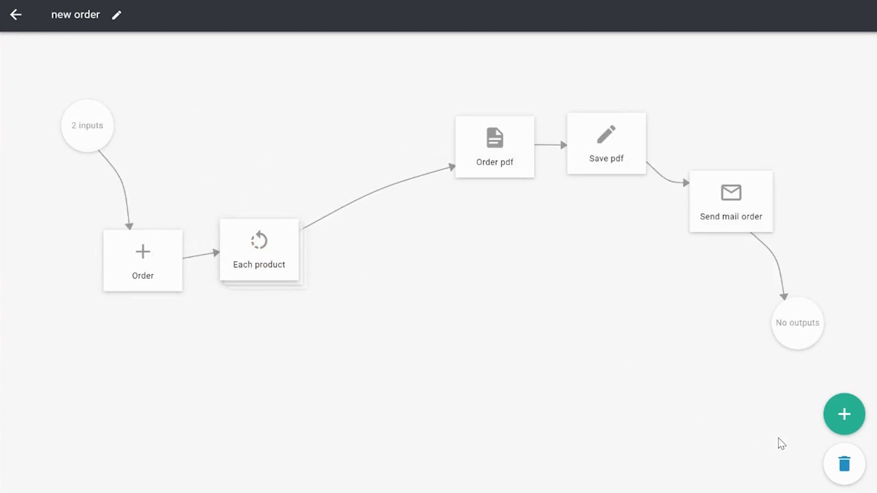
{"action": "left_click", "coordinate": [843, 473]}
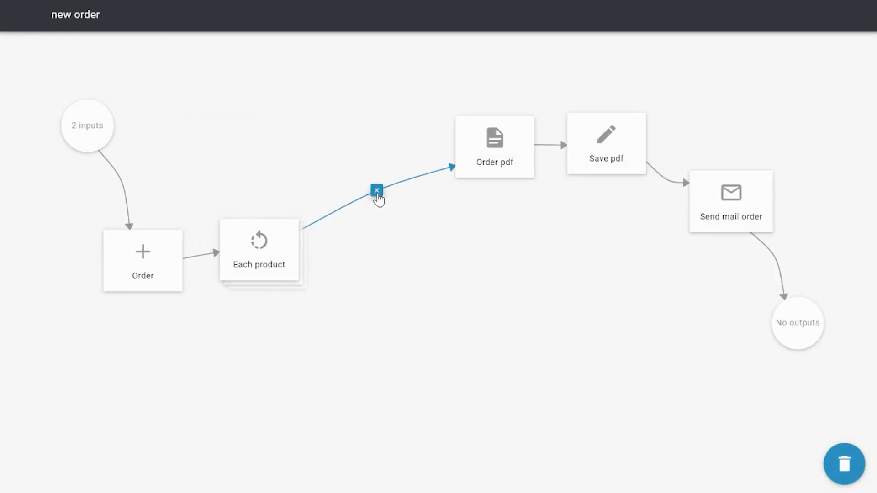
{"action": "left_click", "coordinate": [376, 192]}
{"action": "left_click", "coordinate": [843, 473]}
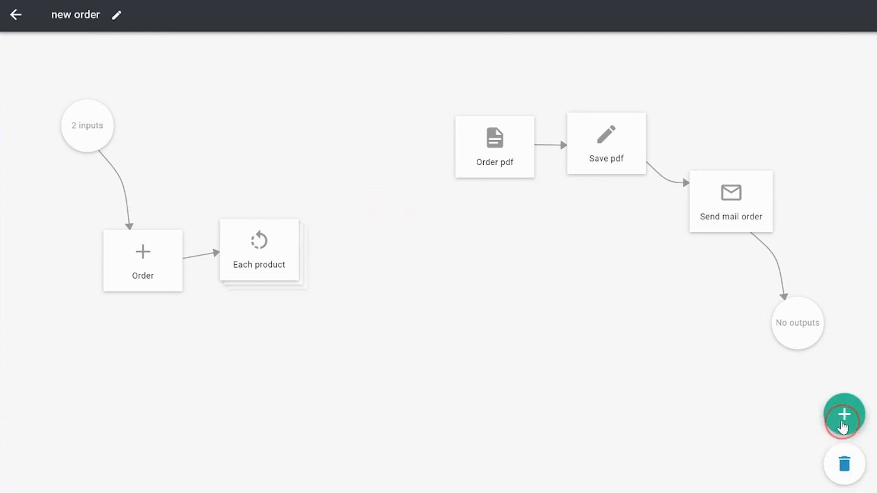
Step: Start a new Calculation action following the Each product step
{"action": "left_click", "coordinate": [844, 425]}
{"action": "left_click", "coordinate": [280, 261]}
{"action": "left_click", "coordinate": [348, 251]}
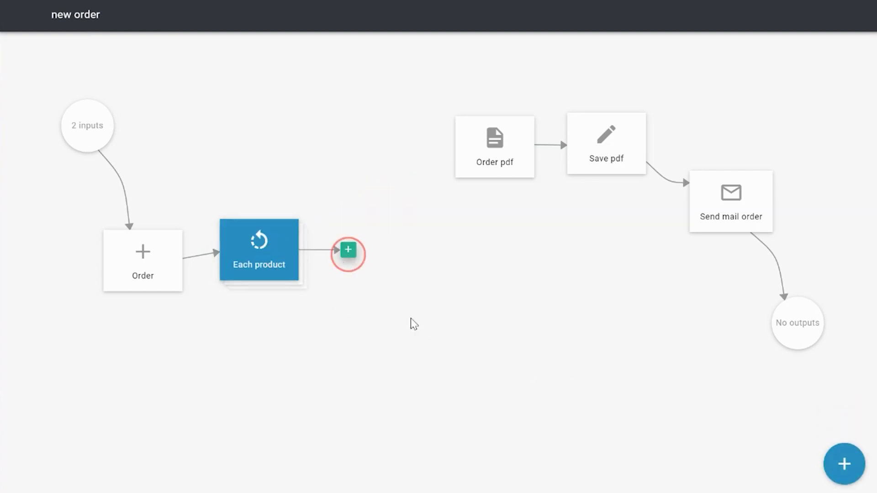
{"action": "left_click", "coordinate": [365, 224]}
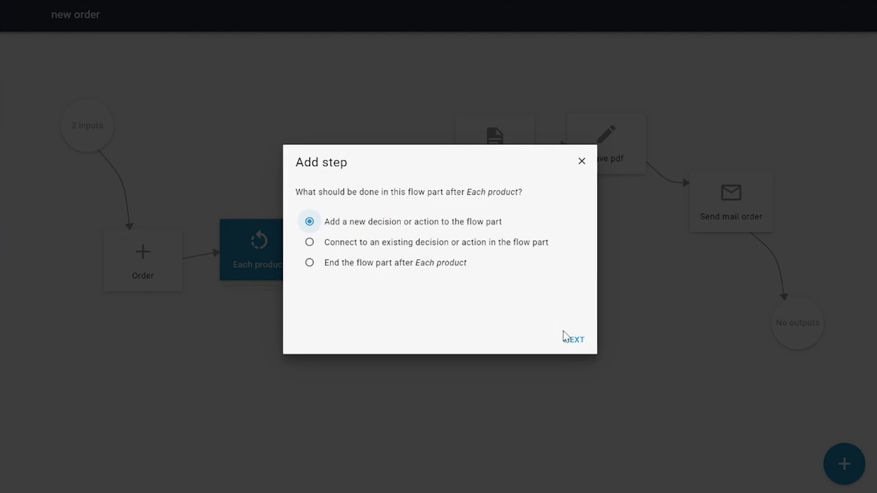
{"action": "left_click", "coordinate": [573, 341]}
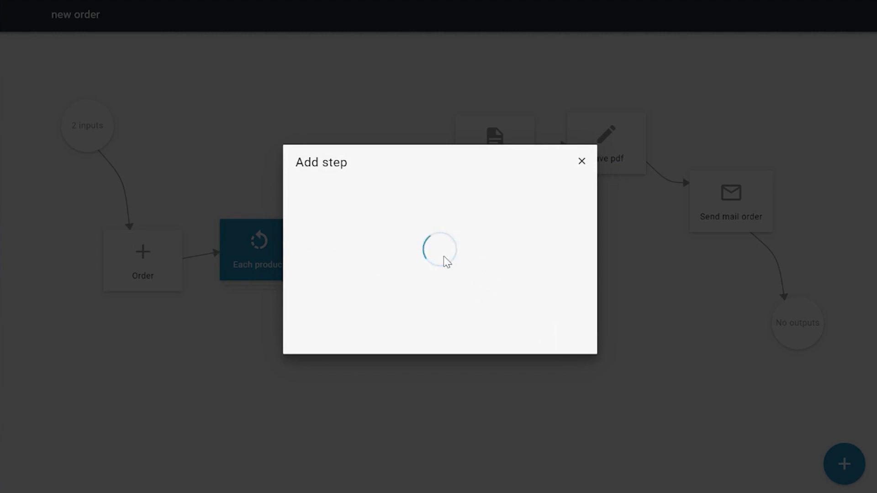
{"action": "scroll", "coordinate": [478, 289], "scroll_direction": "down", "scroll_amount": 2}
{"action": "left_click", "coordinate": [341, 317]}
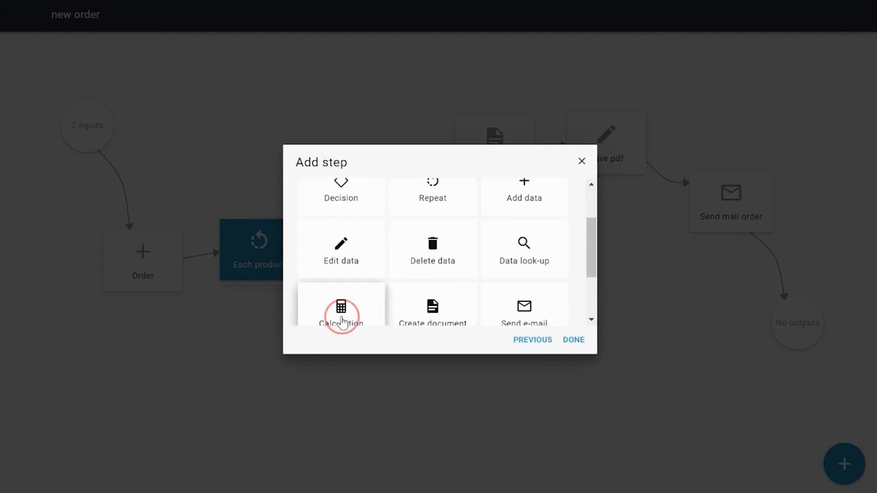
{"action": "scroll", "coordinate": [502, 288], "scroll_direction": "down", "scroll_amount": 2}
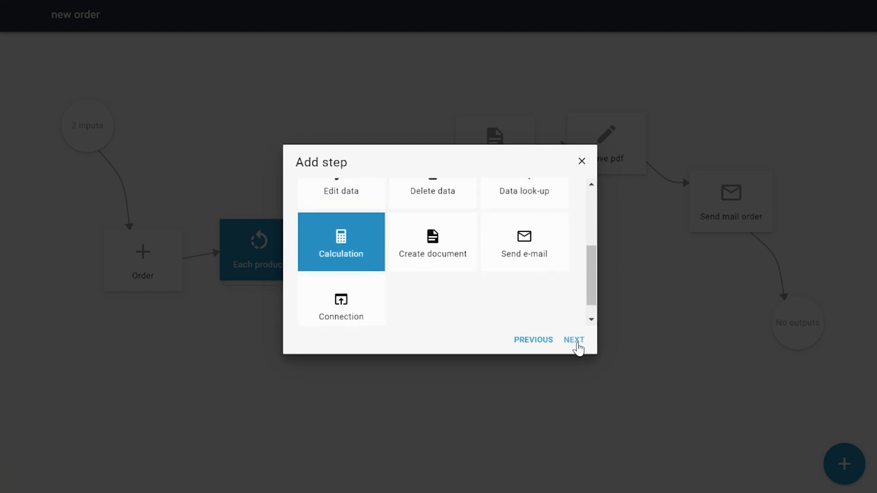
{"action": "left_click", "coordinate": [575, 342]}
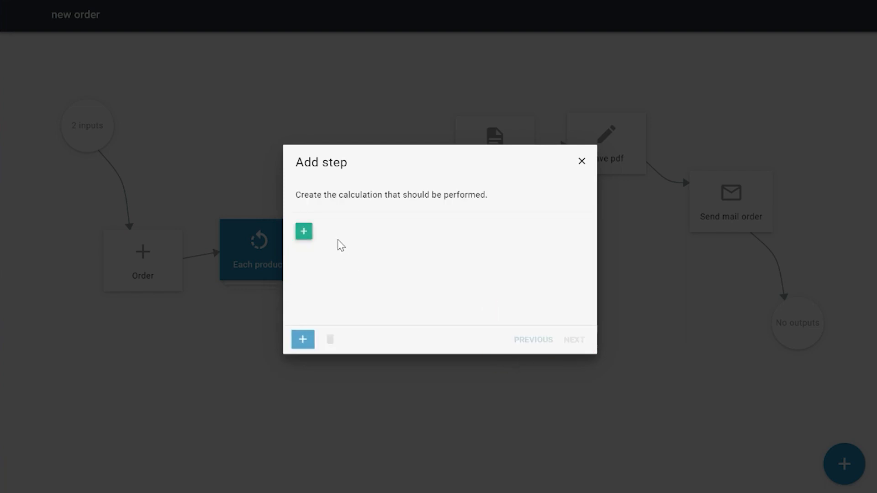
Step: Insert the "Sum of A" number function into the calculation
{"action": "left_click", "coordinate": [304, 234]}
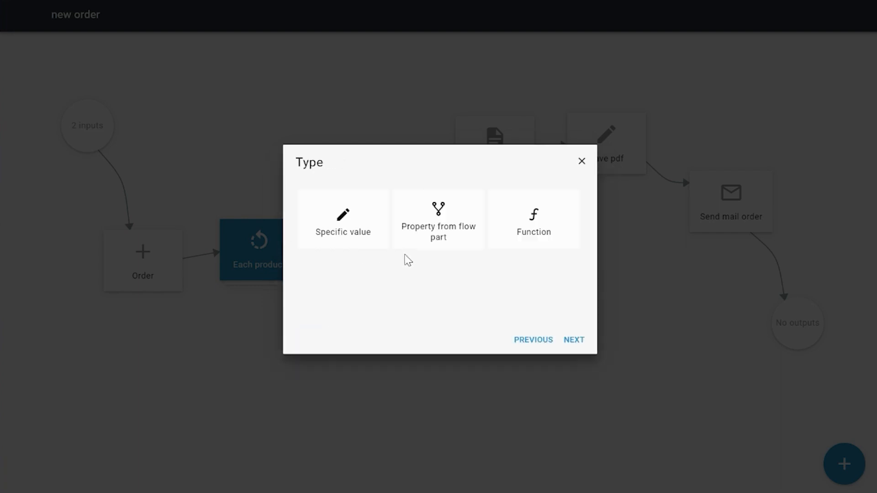
{"action": "left_click", "coordinate": [544, 234]}
{"action": "left_click", "coordinate": [571, 341]}
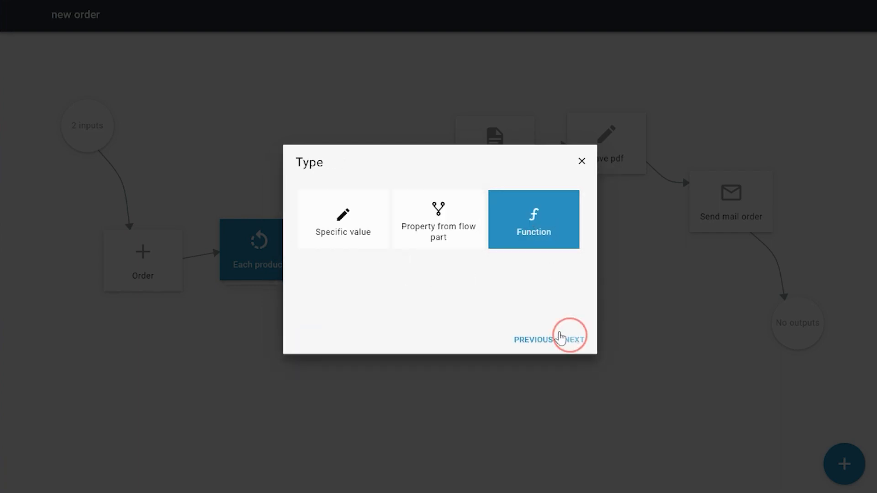
{"action": "scroll", "coordinate": [400, 288], "scroll_direction": "down", "scroll_amount": 2}
{"action": "scroll", "coordinate": [401, 288], "scroll_direction": "down", "scroll_amount": 1}
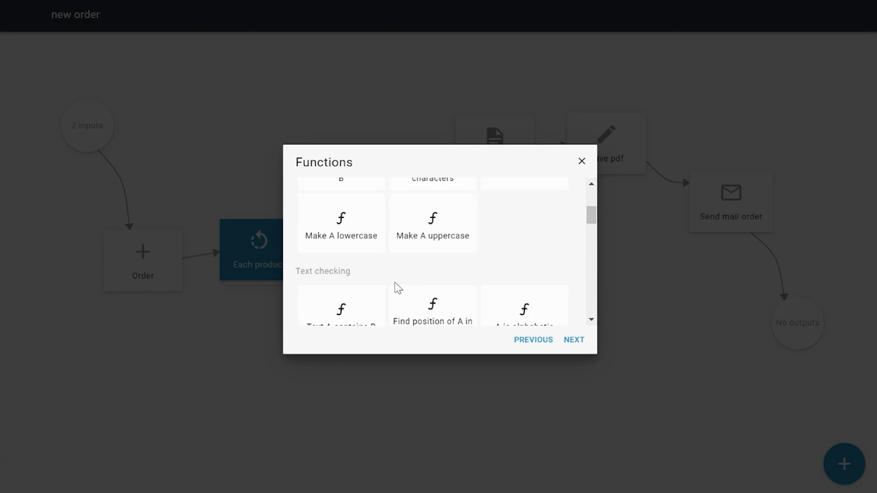
{"action": "scroll", "coordinate": [402, 289], "scroll_direction": "down", "scroll_amount": 4}
{"action": "scroll", "coordinate": [398, 287], "scroll_direction": "down", "scroll_amount": 3}
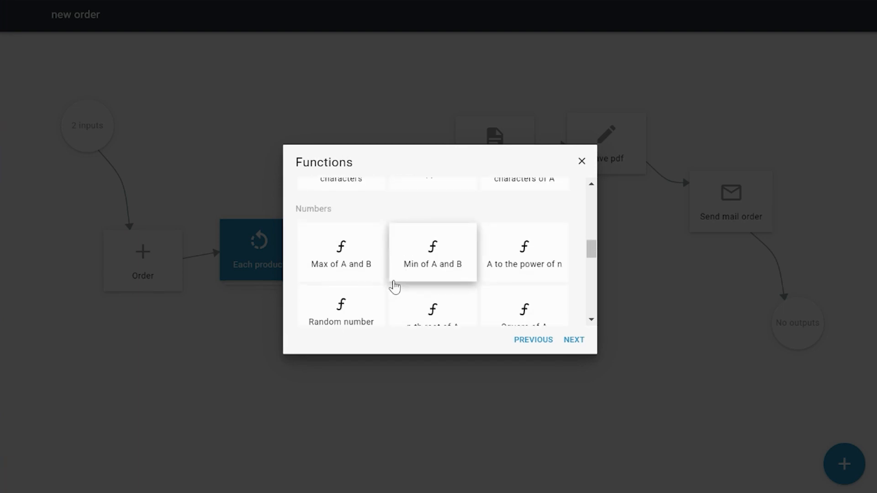
{"action": "scroll", "coordinate": [348, 258], "scroll_direction": "down", "scroll_amount": 3}
{"action": "scroll", "coordinate": [366, 270], "scroll_direction": "down", "scroll_amount": 2}
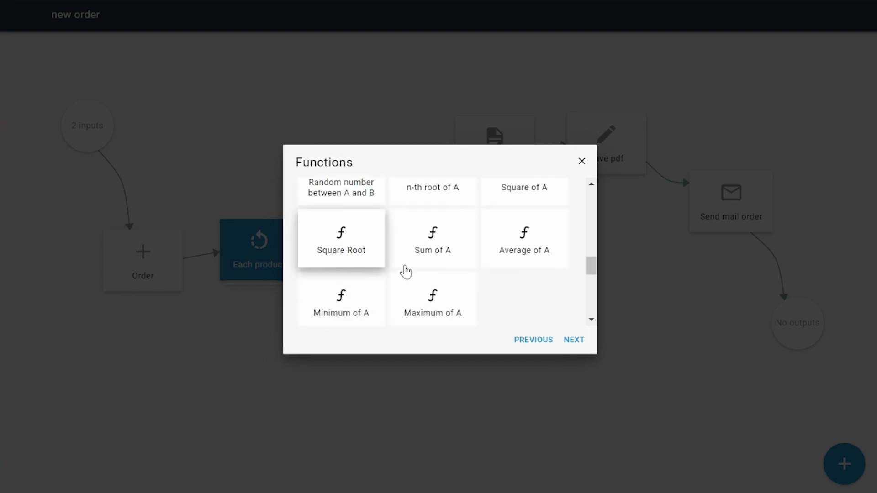
{"action": "left_click", "coordinate": [429, 261]}
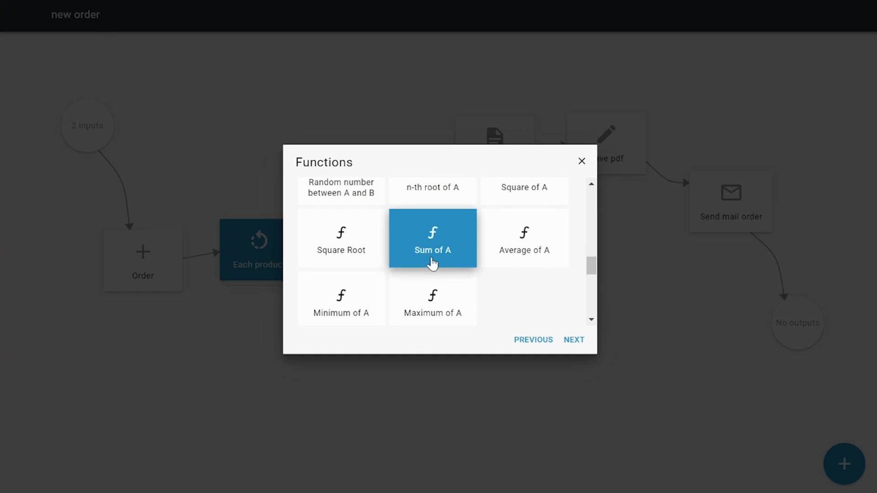
{"action": "left_click", "coordinate": [575, 341]}
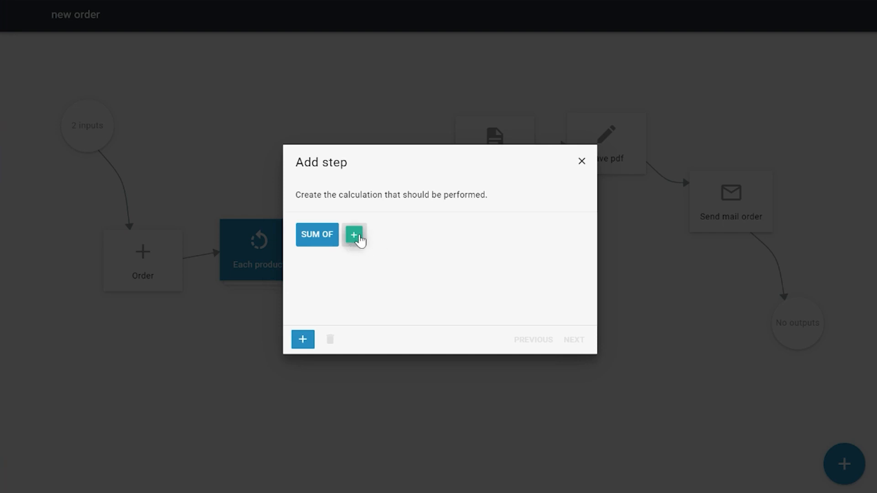
Step: Set the Price property of the Products input as the value for the sum function
{"action": "left_click", "coordinate": [355, 236]}
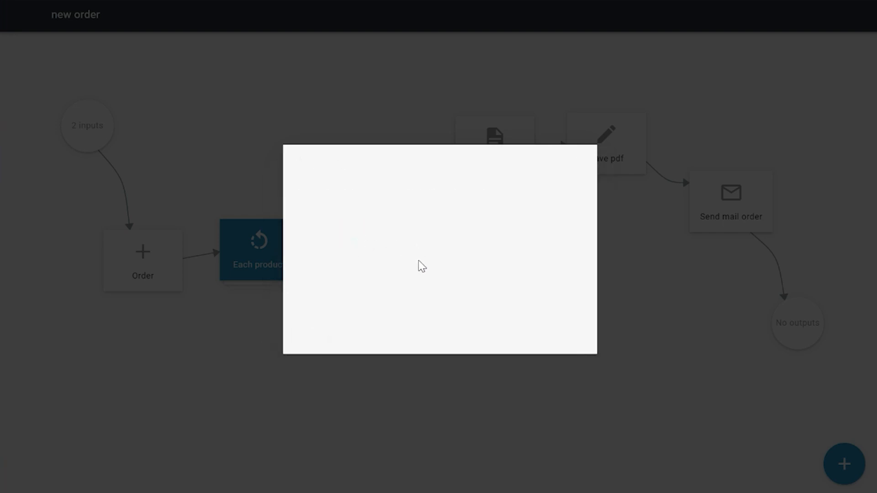
{"action": "left_click", "coordinate": [352, 235]}
{"action": "left_click", "coordinate": [579, 345]}
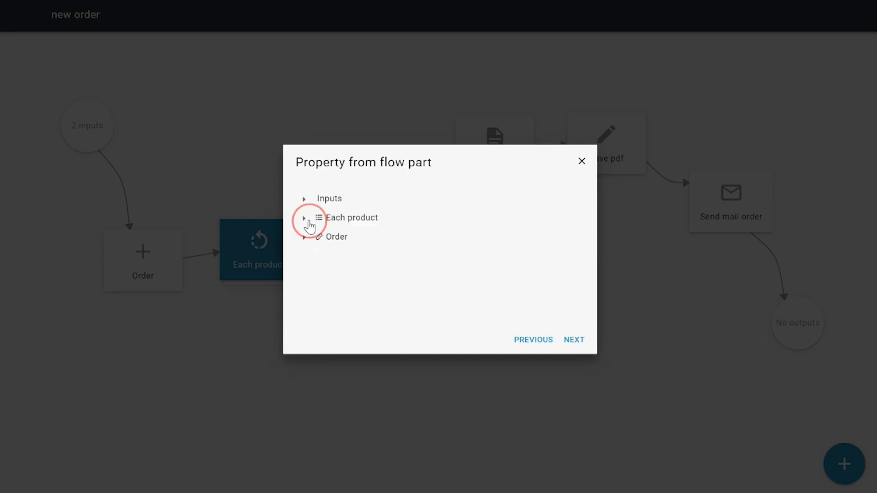
{"action": "left_click", "coordinate": [304, 199]}
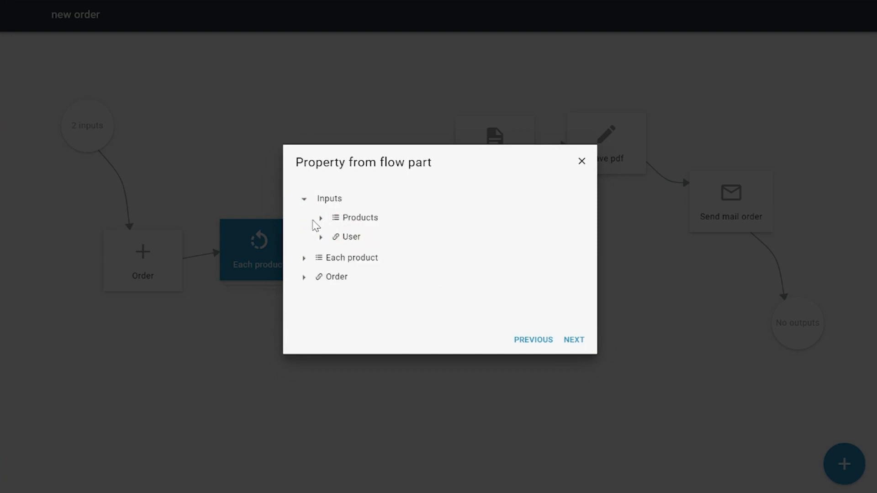
{"action": "left_click", "coordinate": [320, 217]}
{"action": "left_click", "coordinate": [362, 256]}
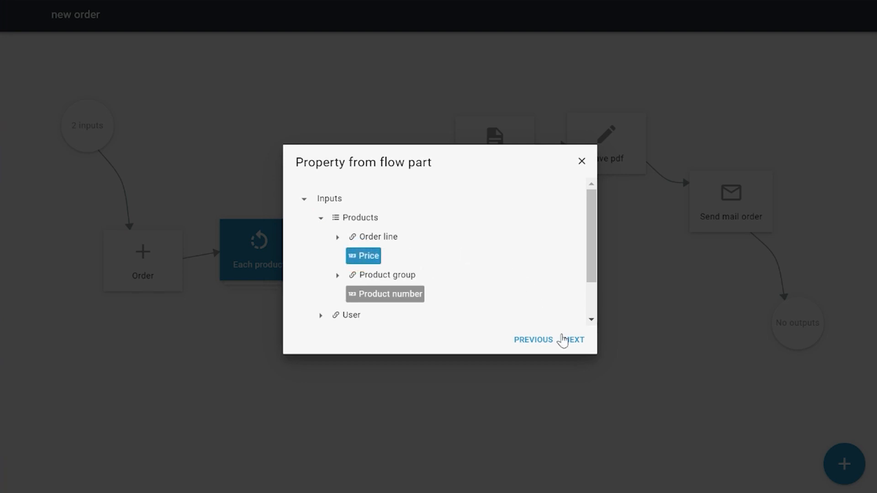
{"action": "left_click", "coordinate": [577, 343]}
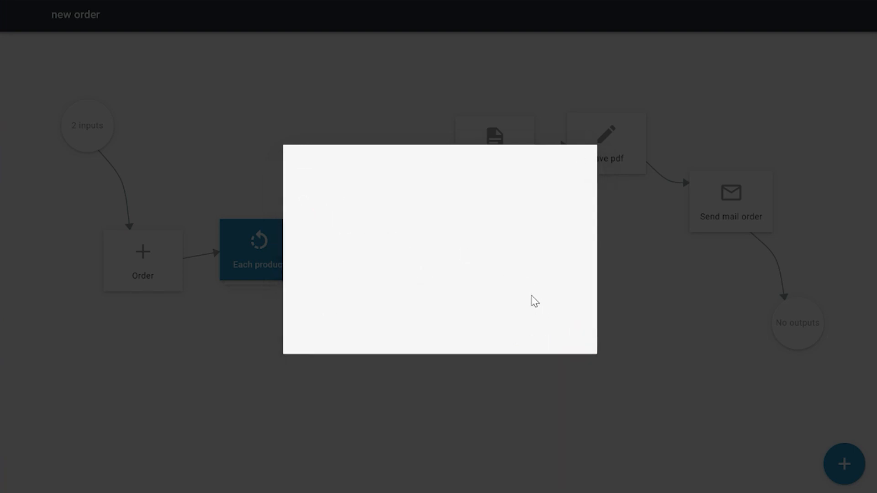
{"action": "left_click", "coordinate": [302, 339]}
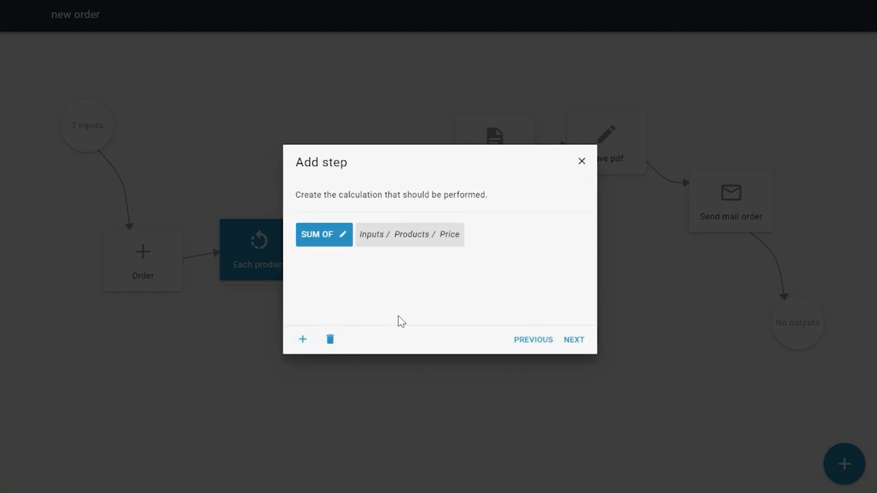
Step: Name the calculation step "Sum up price of products" and finish adding it
{"action": "left_click", "coordinate": [574, 341]}
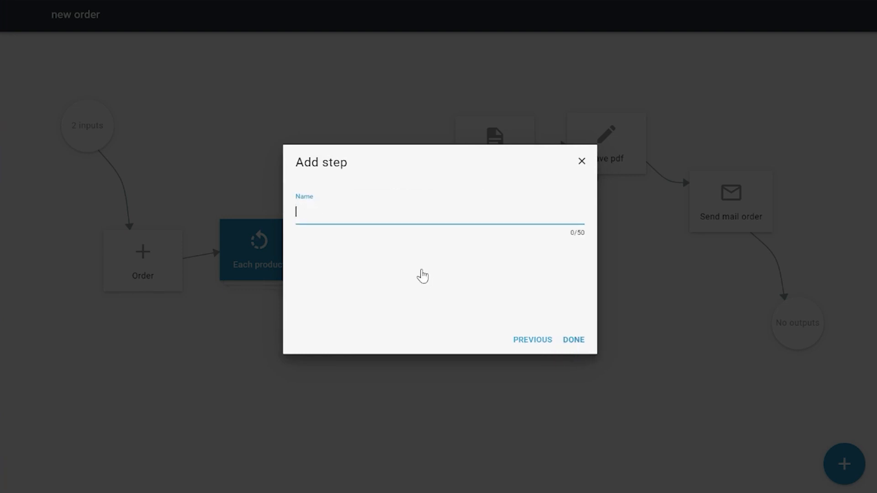
{"action": "type", "text": "Sum up price of products"}
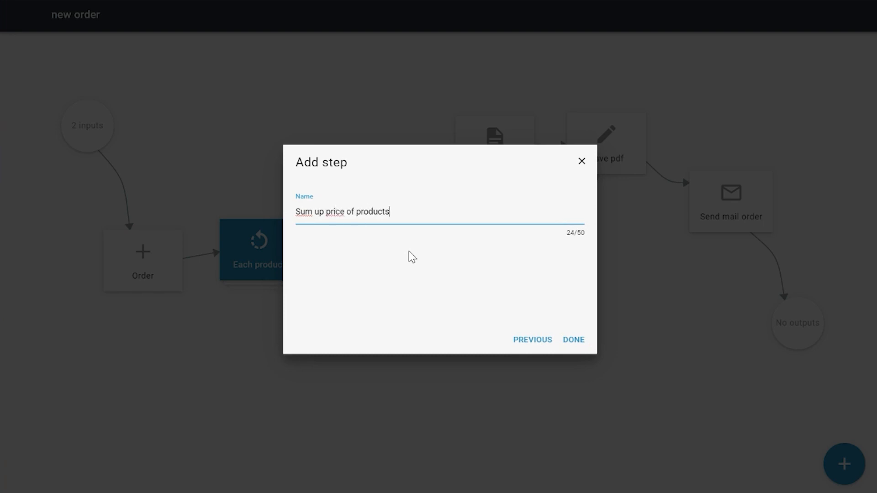
{"action": "left_click", "coordinate": [577, 339]}
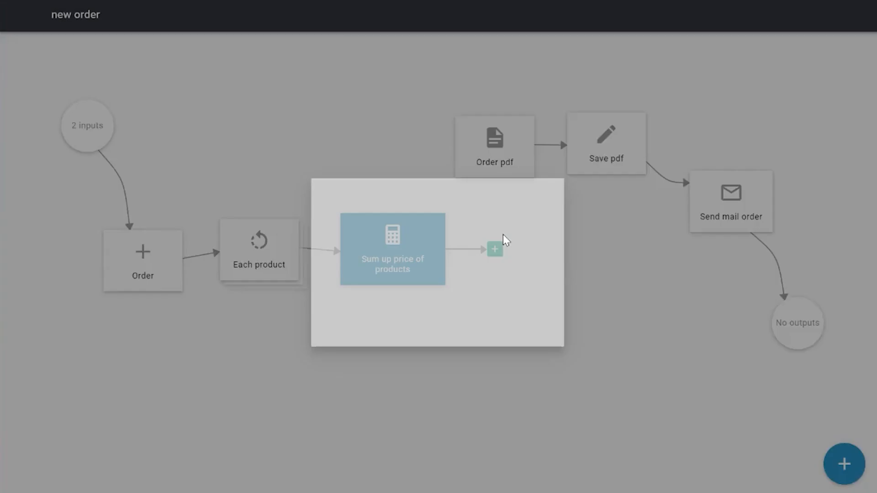
Step: Connect the "Sum up price of products" calculation to the existing Order pdf action
{"action": "left_click", "coordinate": [493, 249]}
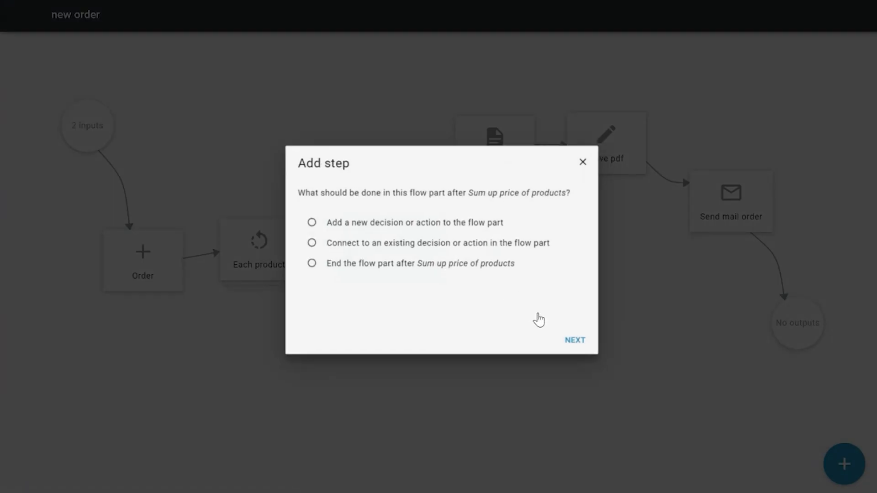
{"action": "left_click", "coordinate": [392, 242]}
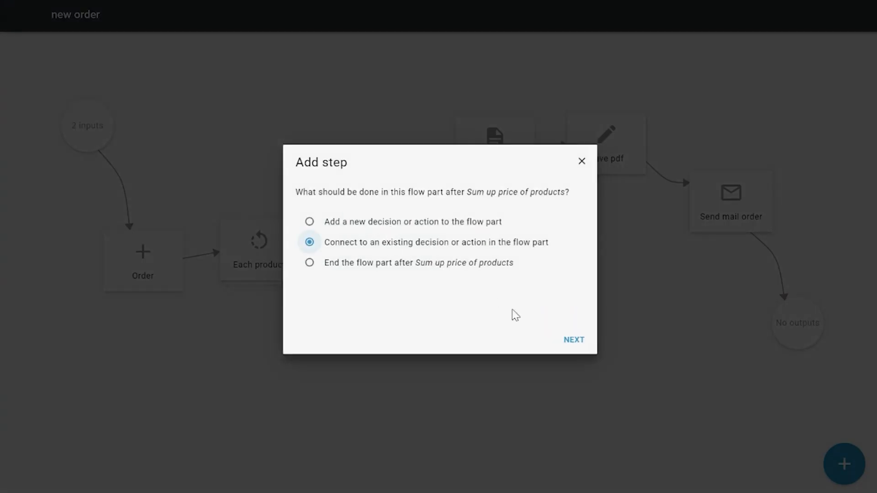
{"action": "left_click", "coordinate": [574, 340]}
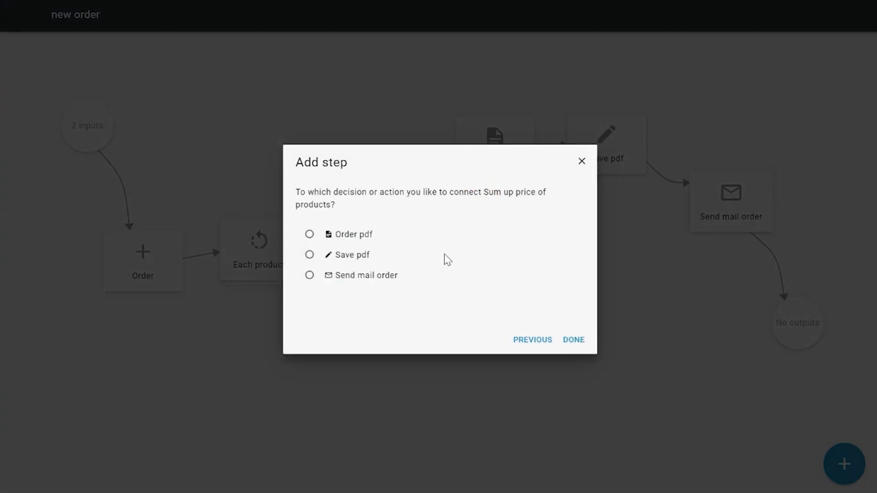
{"action": "left_click", "coordinate": [340, 237]}
{"action": "left_click", "coordinate": [575, 341]}
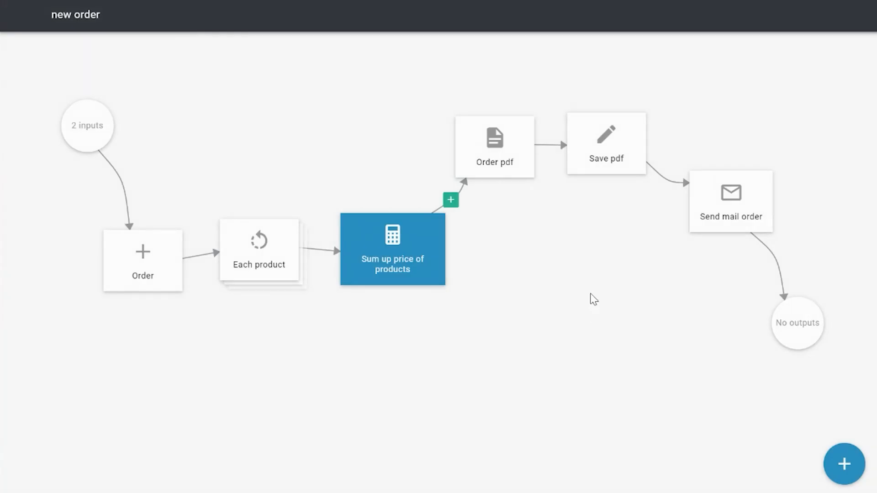
{"action": "left_click", "coordinate": [562, 291]}
Step: In the Save pdf action, fill the Order's Total price with the flow part number "Sum up price of products"
{"action": "left_click", "coordinate": [588, 142]}
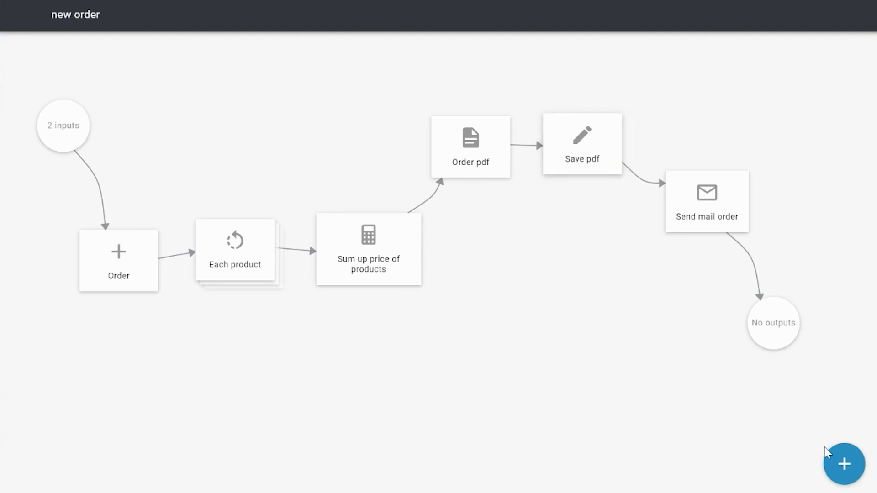
{"action": "left_click", "coordinate": [837, 461]}
{"action": "left_click", "coordinate": [592, 139]}
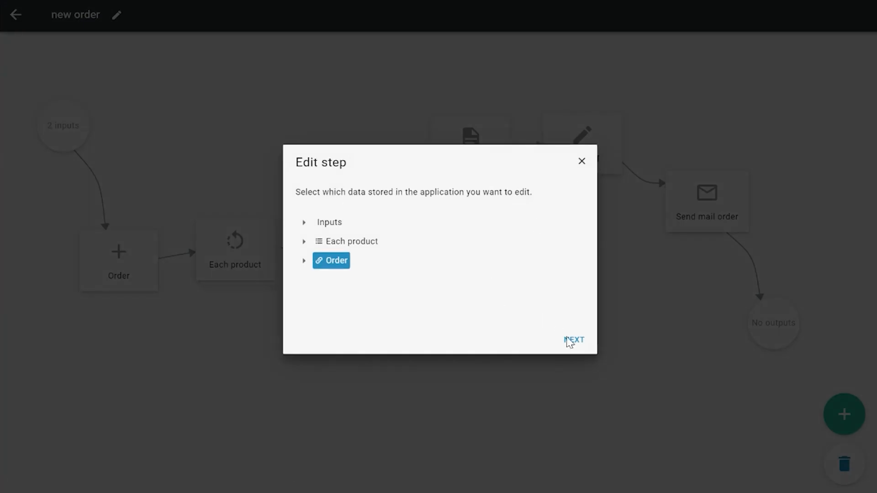
{"action": "left_click", "coordinate": [572, 342]}
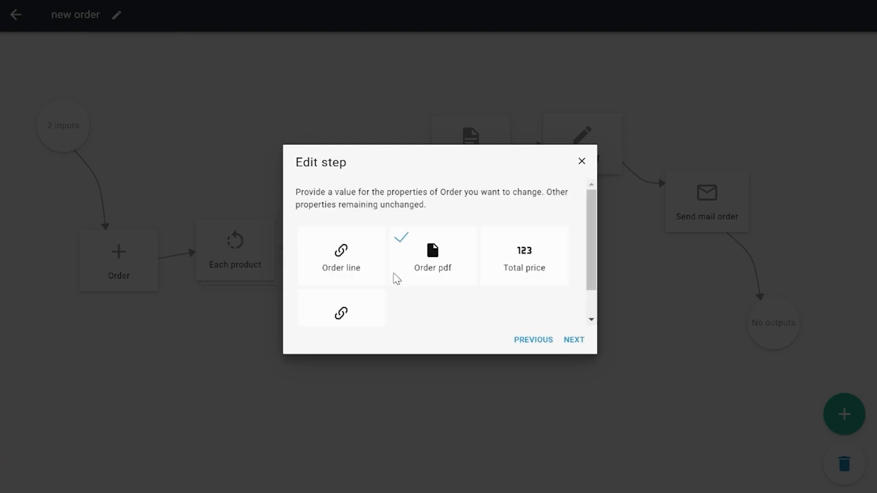
{"action": "left_click", "coordinate": [504, 258]}
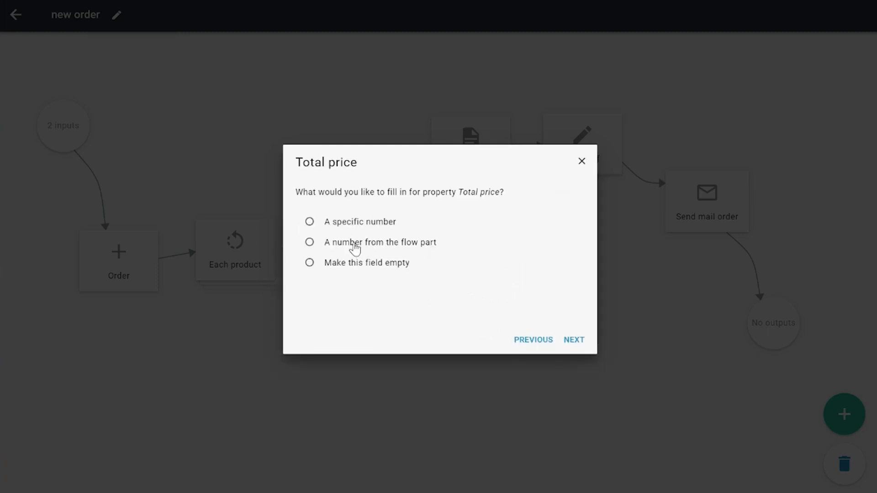
{"action": "left_click", "coordinate": [358, 245]}
{"action": "left_click", "coordinate": [577, 341]}
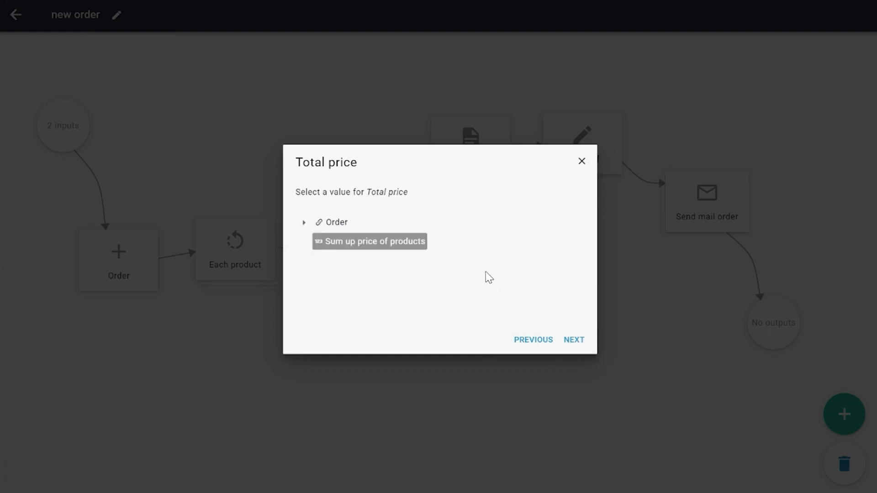
{"action": "left_click", "coordinate": [392, 251]}
{"action": "left_click", "coordinate": [575, 342]}
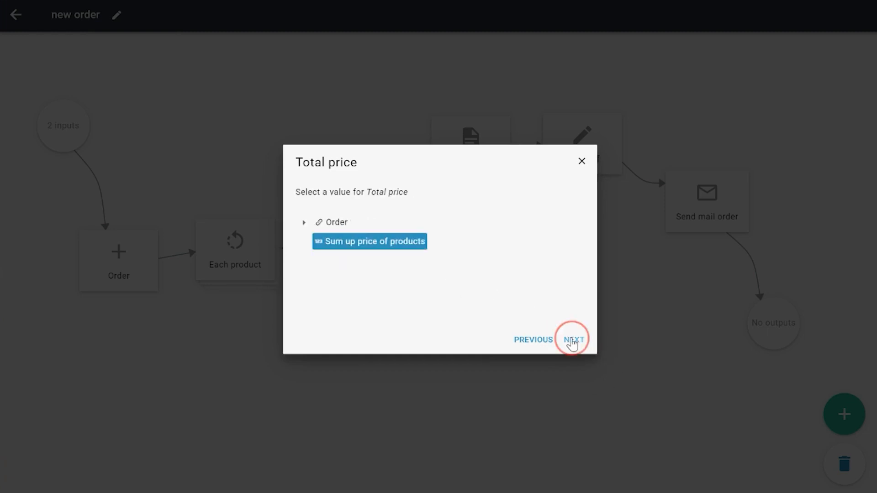
Step: Rename the Save pdf action "Save pdf and sumup prices" and finish editing it
{"action": "left_click", "coordinate": [572, 339]}
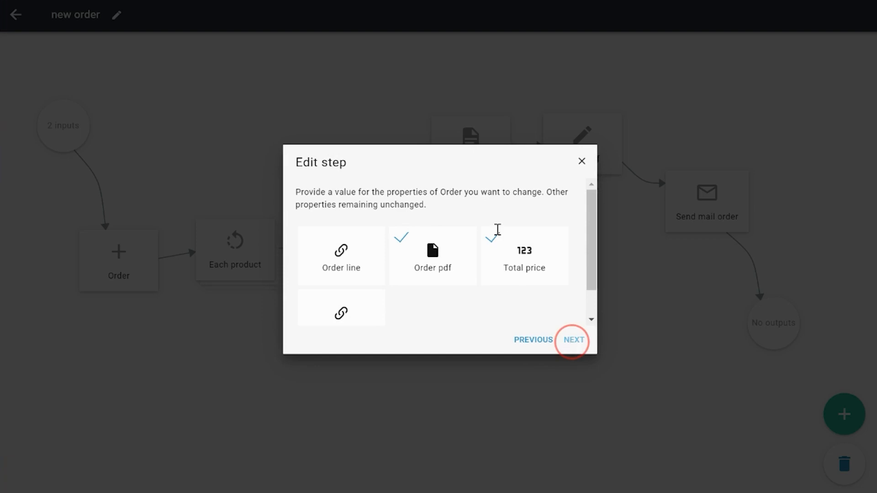
{"action": "type", "text": "Save pdf"}
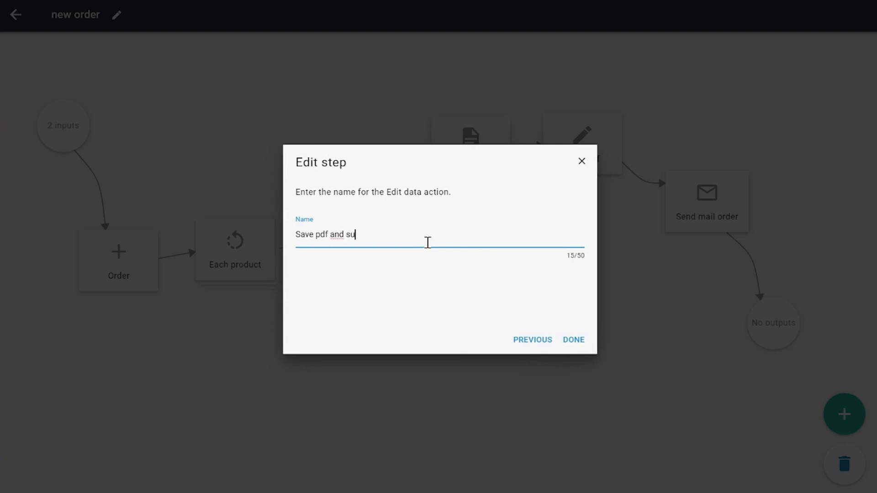
{"action": "type", "text": "and sumup prices"}
{"action": "left_click", "coordinate": [571, 341]}
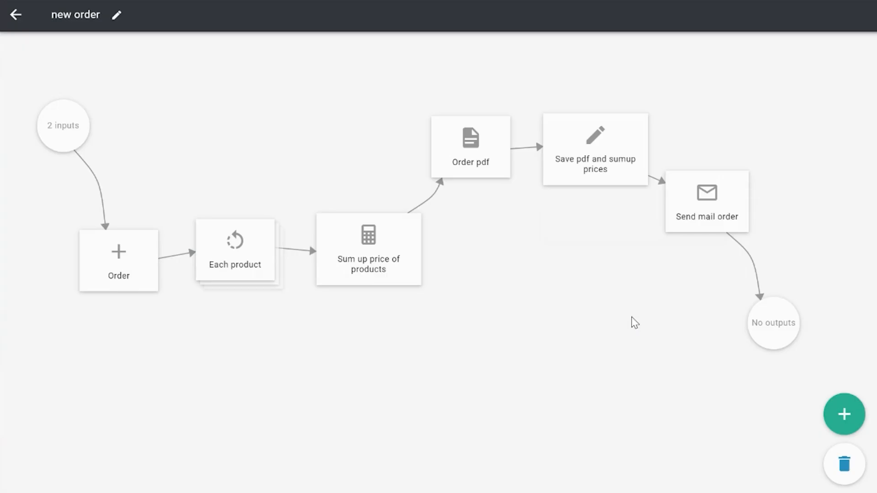
Step: Leave the new order flow part and open the Orders page of the Orders user flow
{"action": "left_click_drag", "start_coordinate": [617, 324], "coordinate": [599, 337]}
{"action": "left_click", "coordinate": [22, 22]}
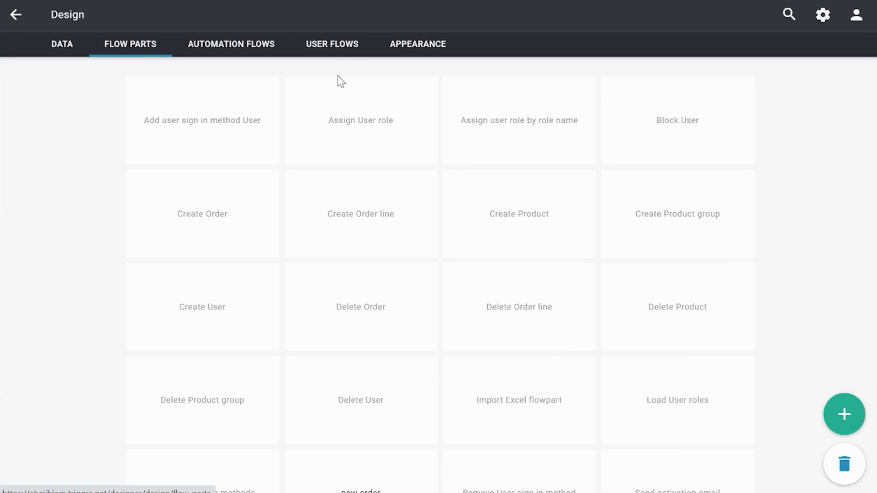
{"action": "left_click", "coordinate": [338, 48]}
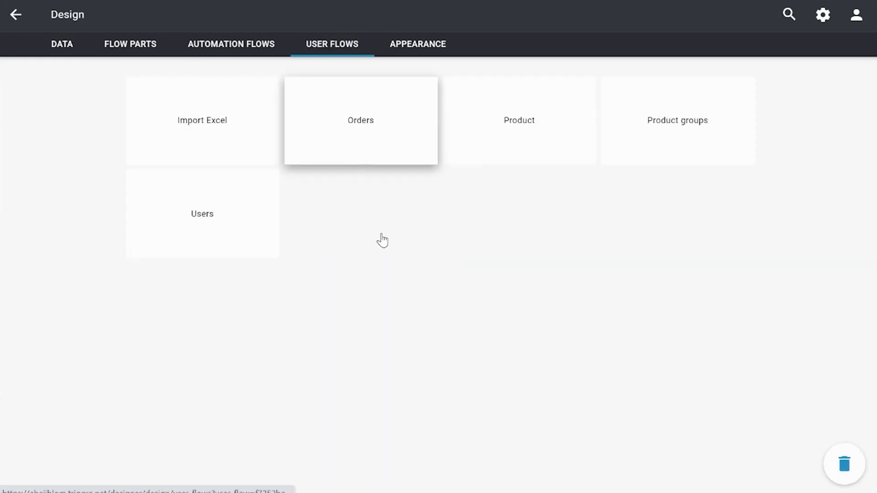
{"action": "left_click", "coordinate": [325, 146]}
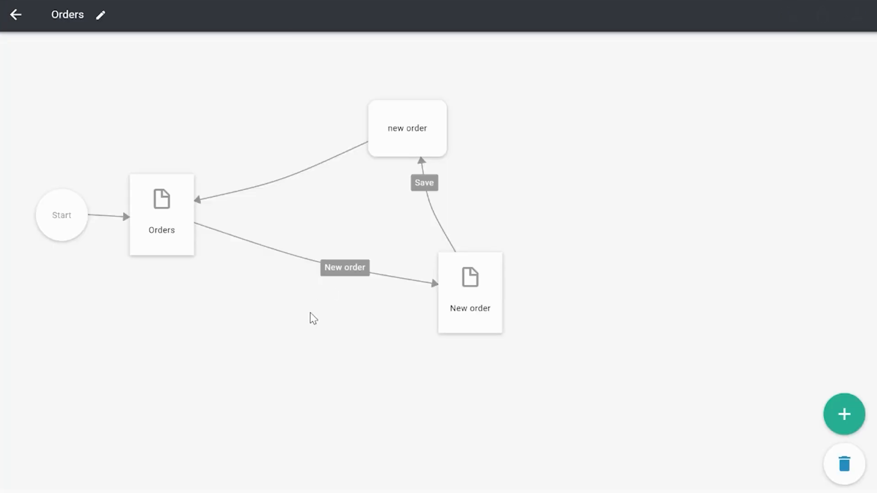
{"action": "left_click", "coordinate": [177, 235]}
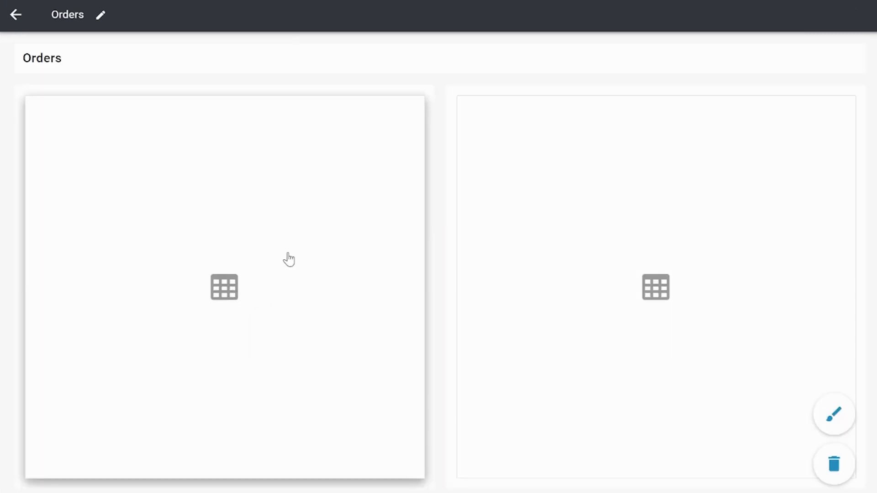
Step: Add Total price as a column to the orders table, keeping its other table settings
{"action": "left_click", "coordinate": [340, 200]}
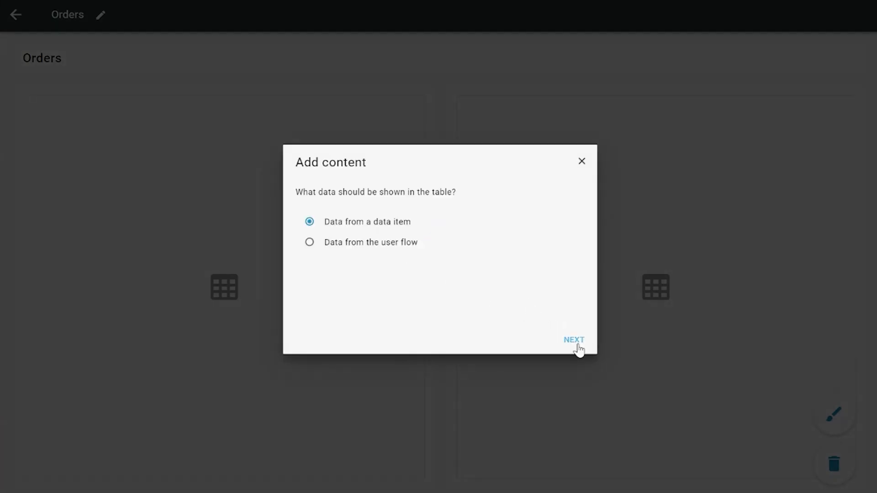
{"action": "left_click", "coordinate": [572, 338]}
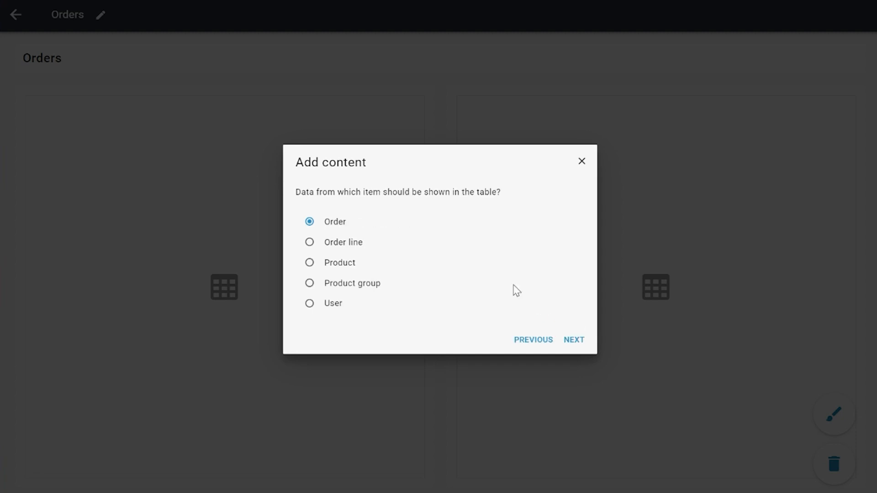
{"action": "left_click", "coordinate": [574, 340]}
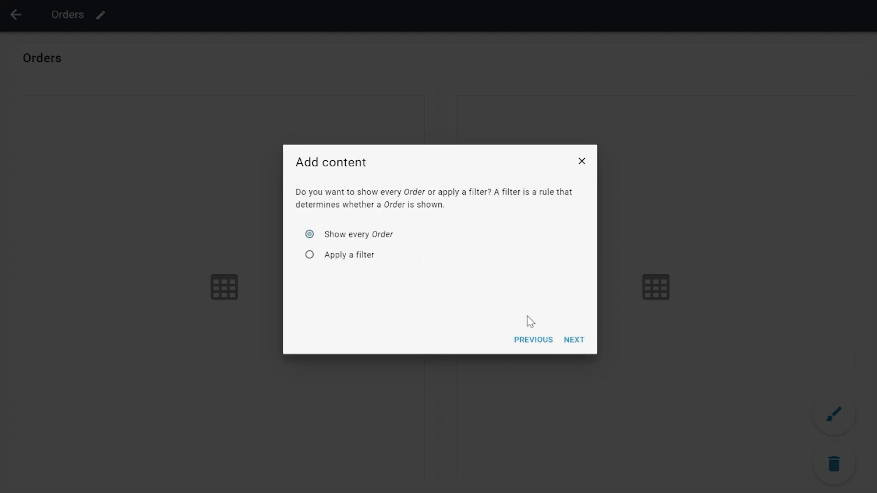
{"action": "left_click", "coordinate": [574, 341]}
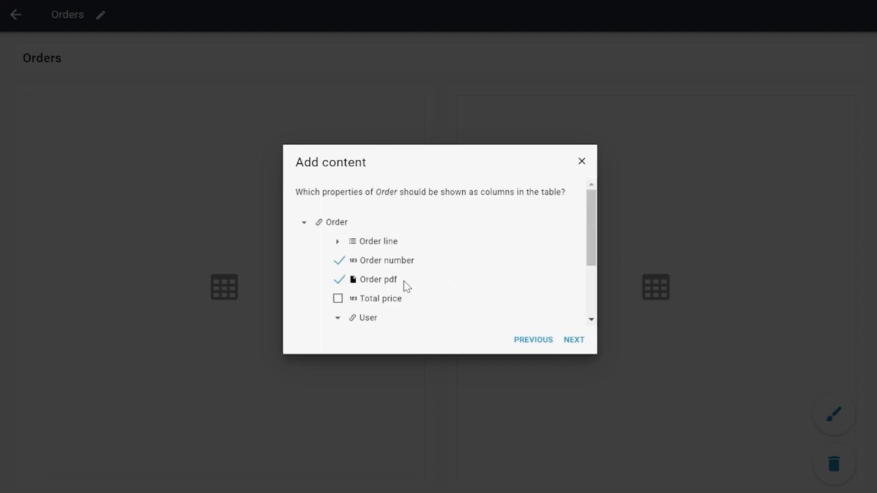
{"action": "left_click", "coordinate": [387, 302]}
{"action": "left_click", "coordinate": [576, 343]}
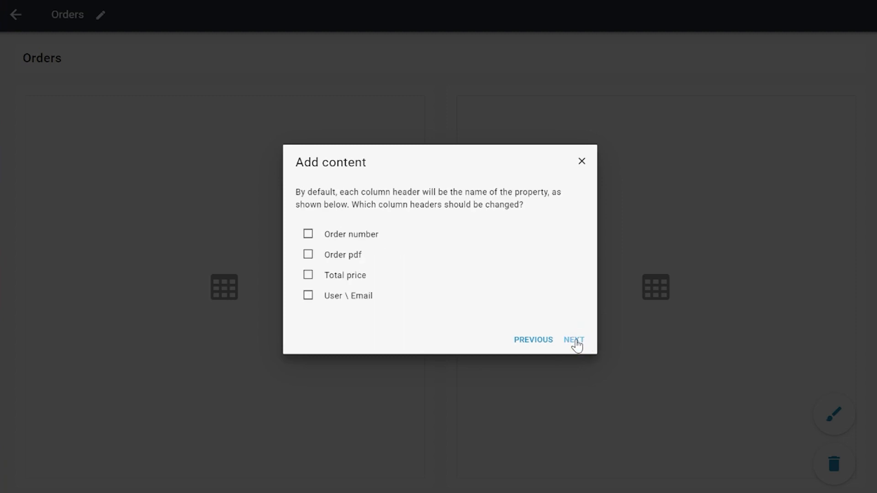
{"action": "left_click", "coordinate": [576, 342]}
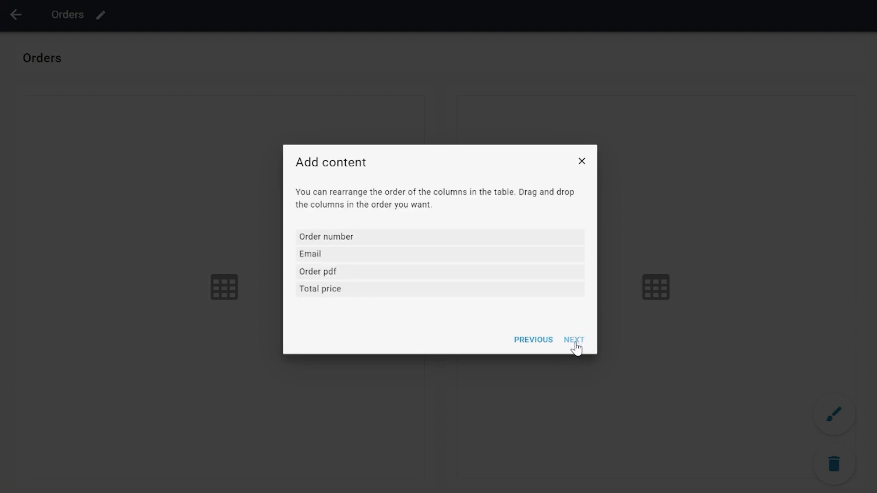
{"action": "left_click", "coordinate": [575, 341]}
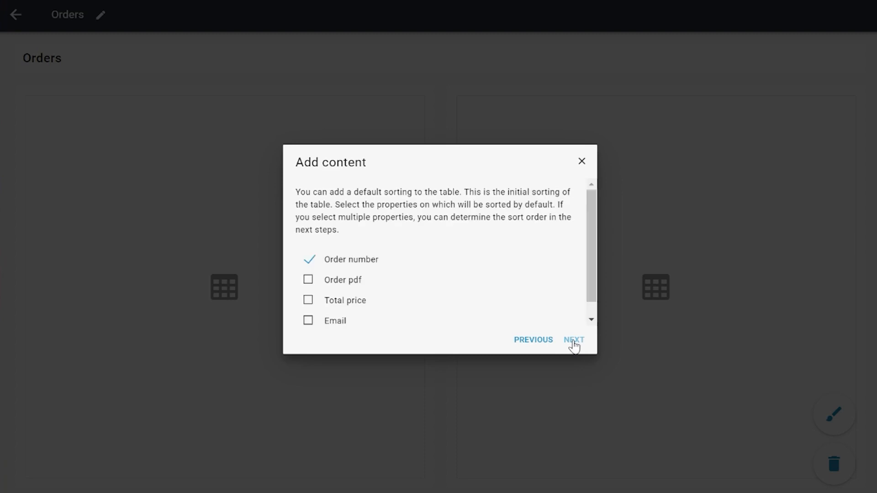
{"action": "left_click", "coordinate": [575, 342]}
{"action": "left_click", "coordinate": [573, 342]}
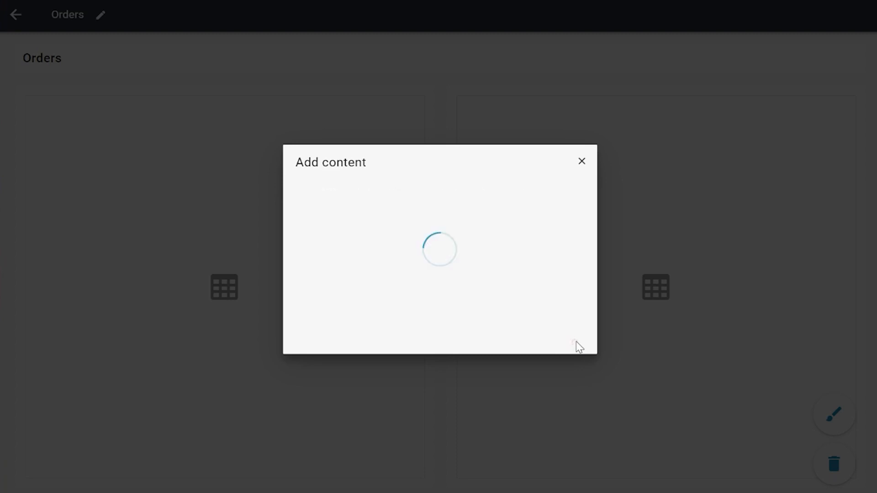
Step: Leave the design and publish it to the Lab environment
{"action": "left_click", "coordinate": [13, 12]}
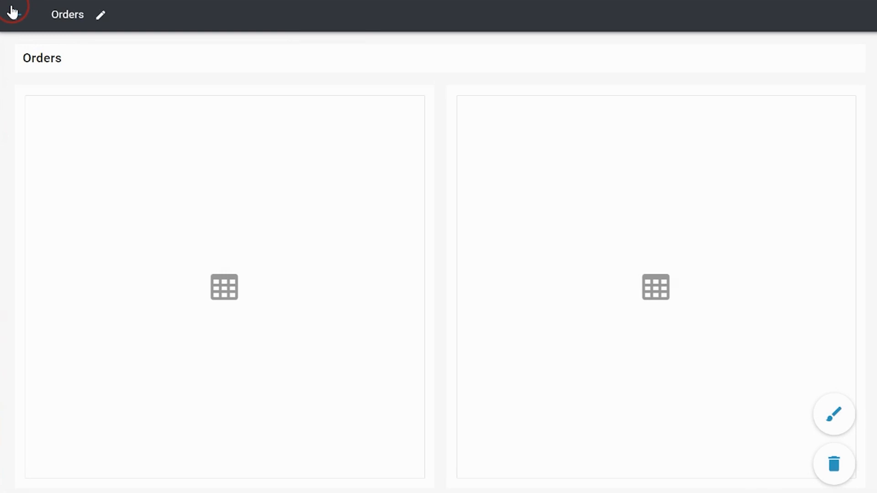
{"action": "left_click", "coordinate": [14, 14]}
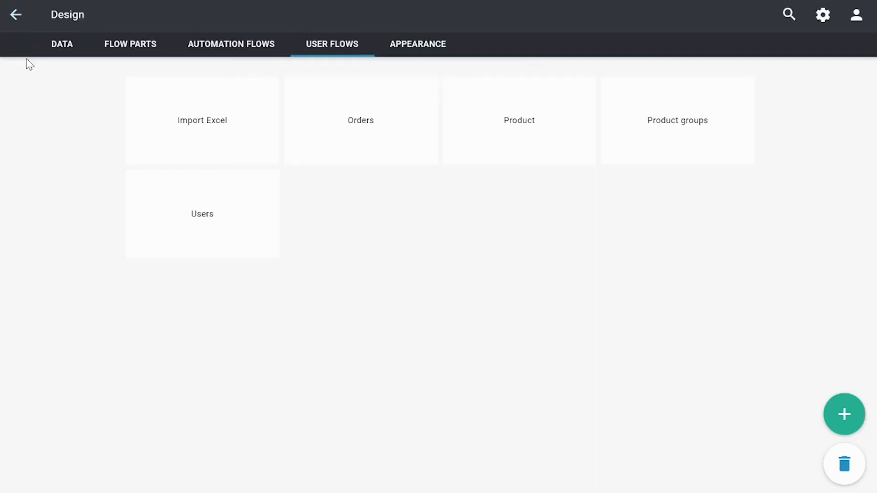
{"action": "left_click", "coordinate": [14, 14]}
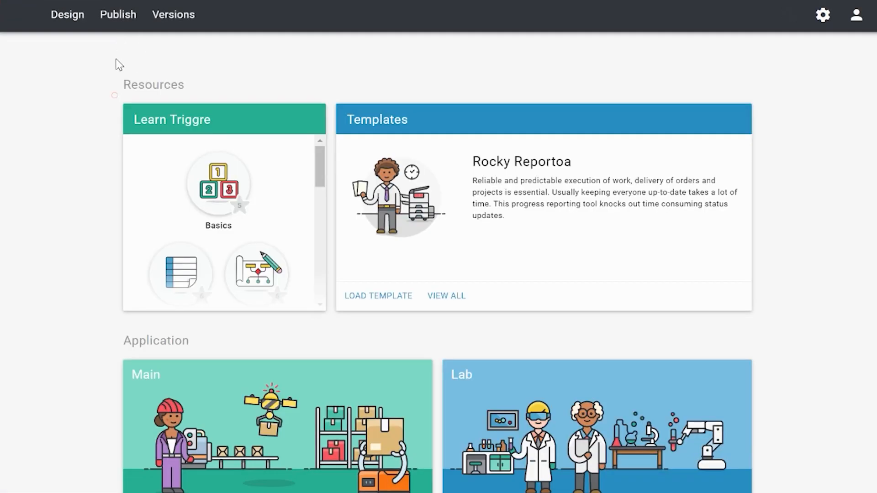
{"action": "left_click", "coordinate": [118, 14]}
{"action": "left_click", "coordinate": [526, 134]}
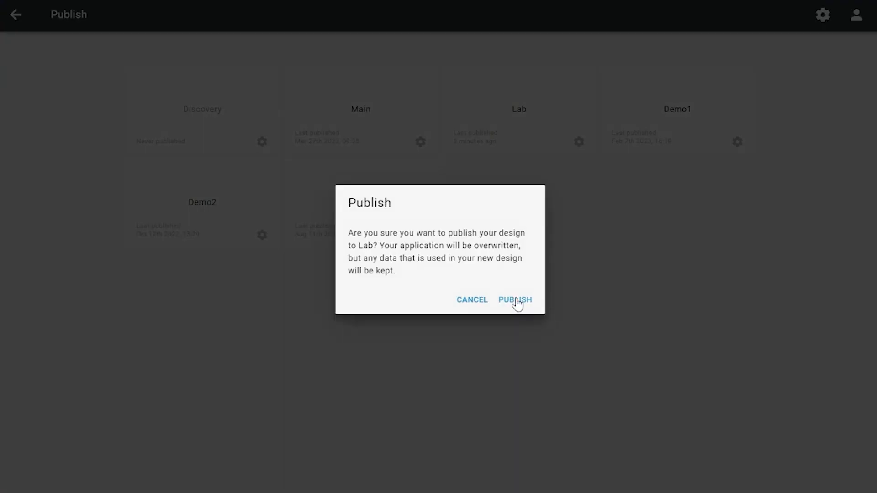
{"action": "left_click", "coordinate": [515, 301]}
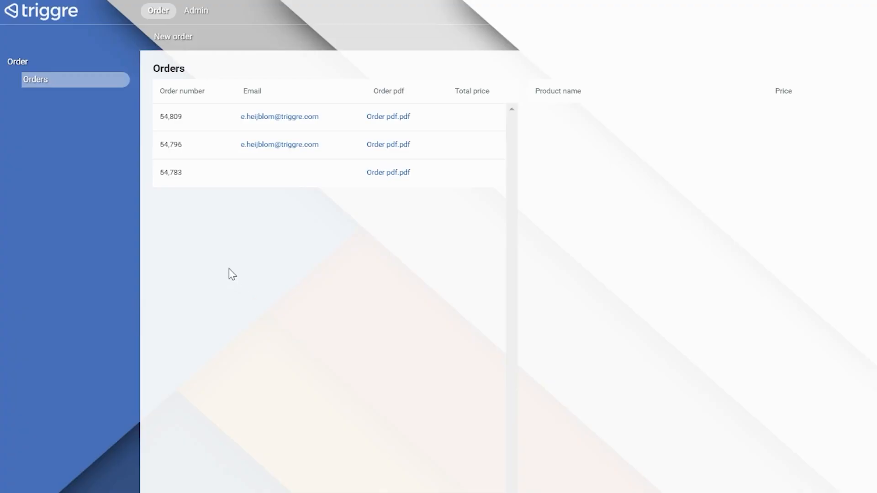
Step: In the published application, create and save a new order for a user with the products Windows, Office and Laptop
{"action": "left_click", "coordinate": [192, 117]}
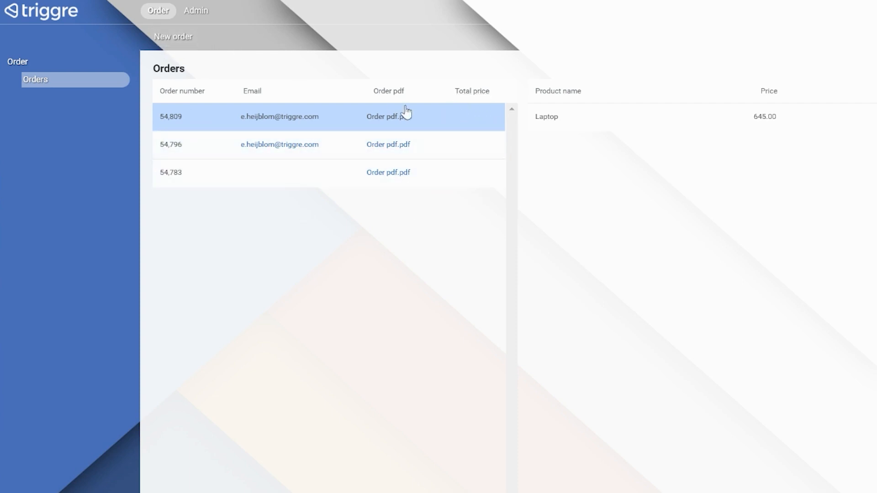
{"action": "left_click", "coordinate": [174, 37]}
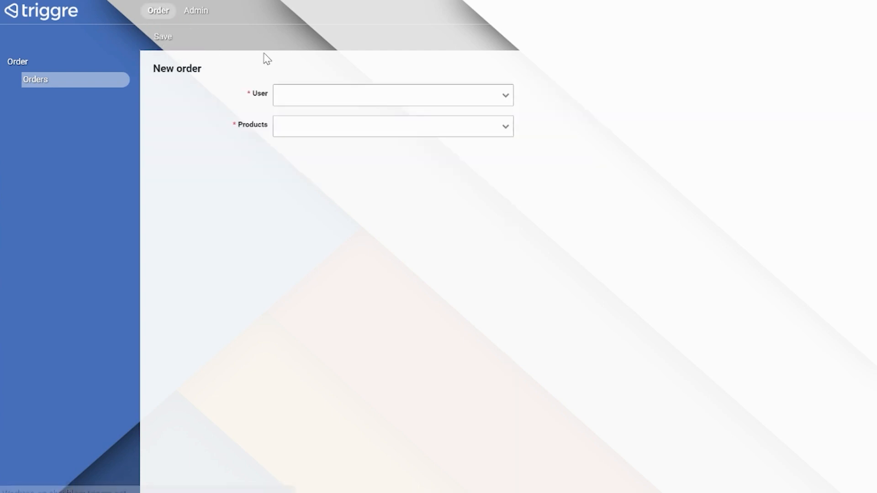
{"action": "left_click", "coordinate": [331, 128]}
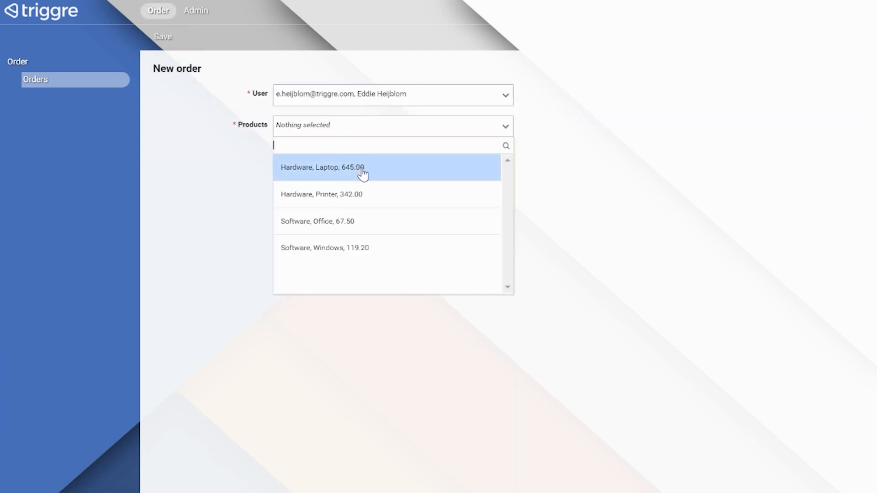
{"action": "left_click", "coordinate": [303, 255]}
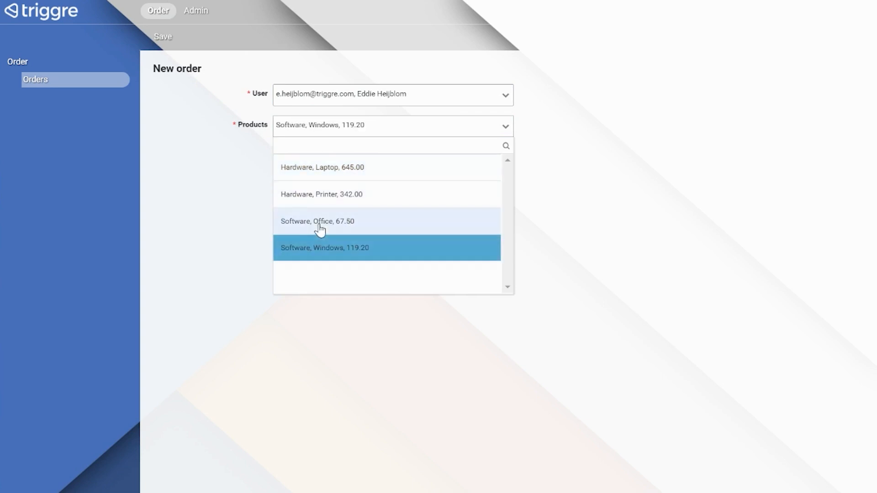
{"action": "left_click", "coordinate": [320, 223]}
{"action": "left_click", "coordinate": [343, 170]}
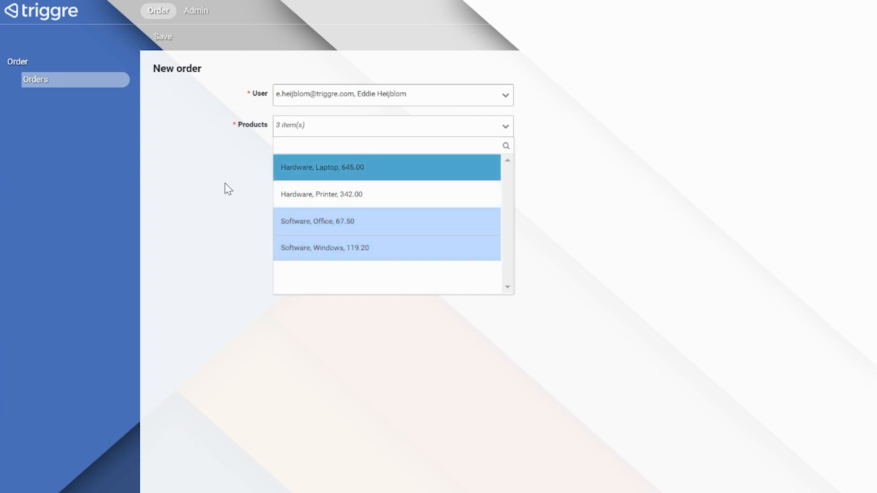
{"action": "left_click", "coordinate": [166, 40]}
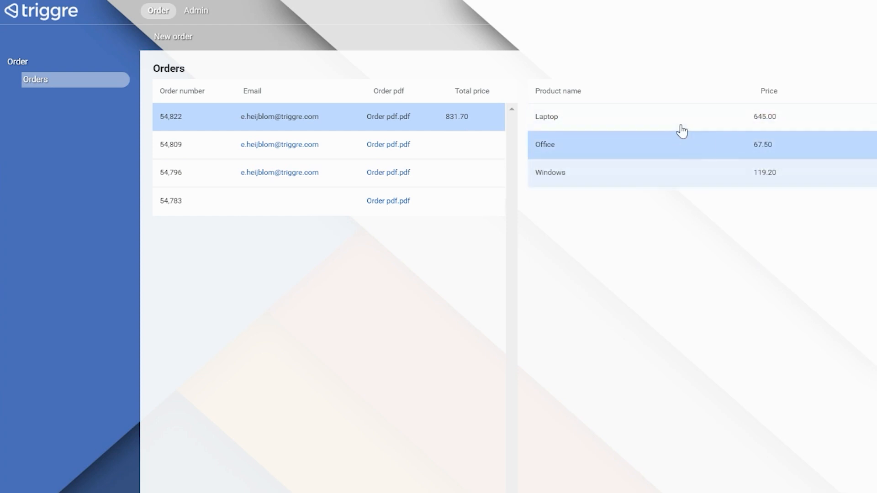
{"action": "left_click", "coordinate": [672, 152]}
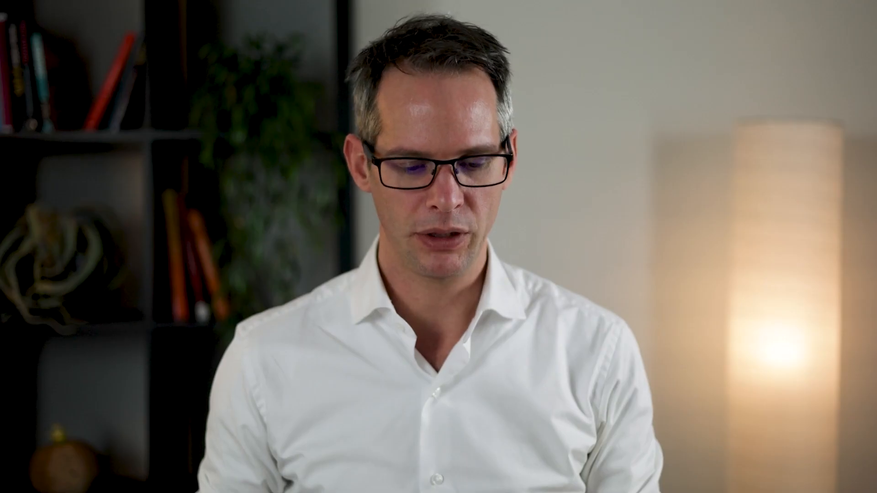